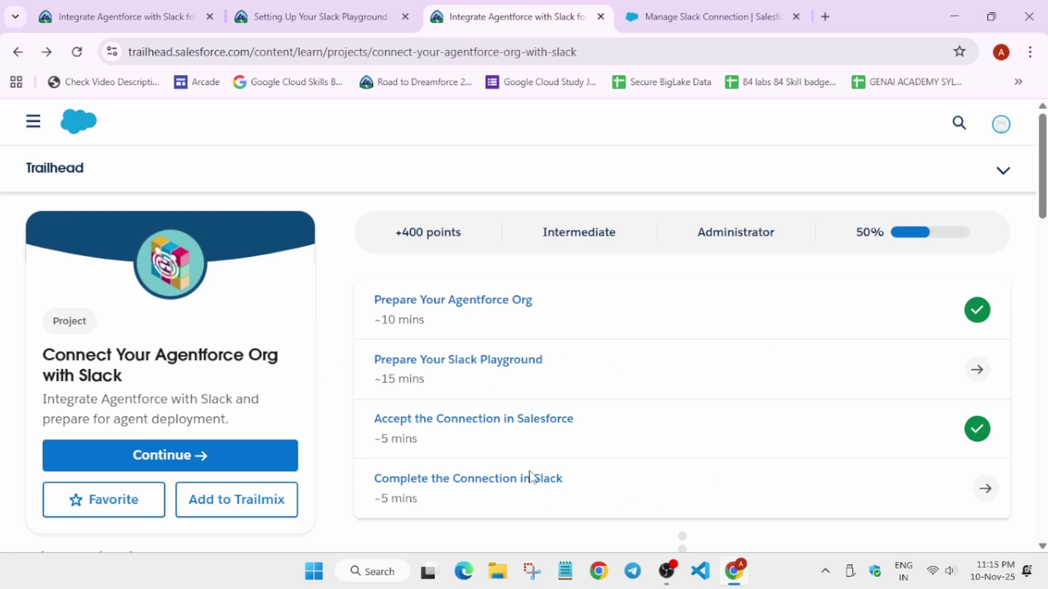
Step: Open the 'Complete the Connection in Slack' unit and jump to its Challenge section
{"action": "left_click", "coordinate": [527, 490]}
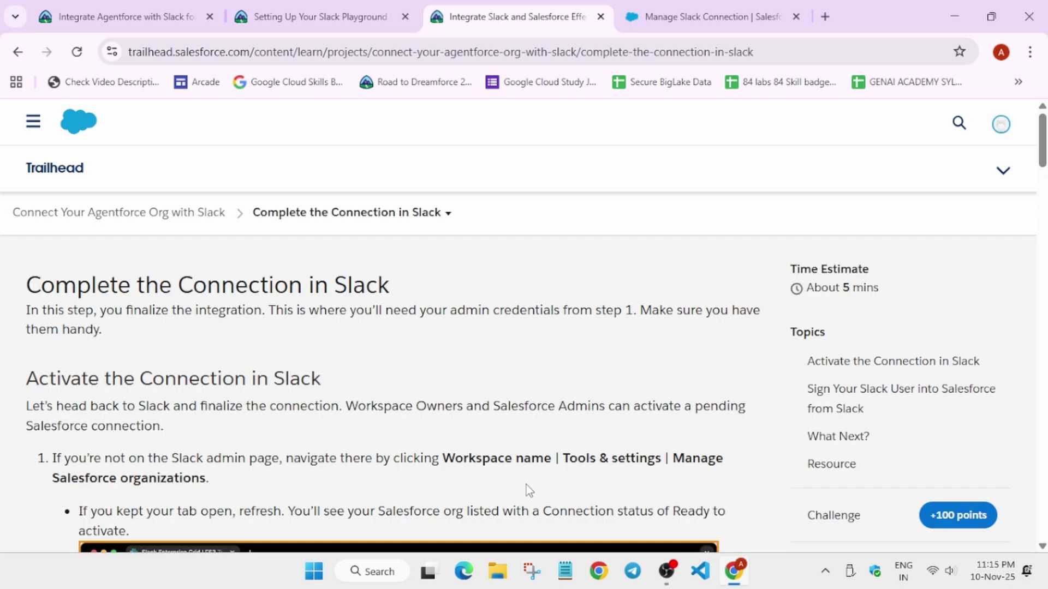
{"action": "left_click", "coordinate": [855, 516]}
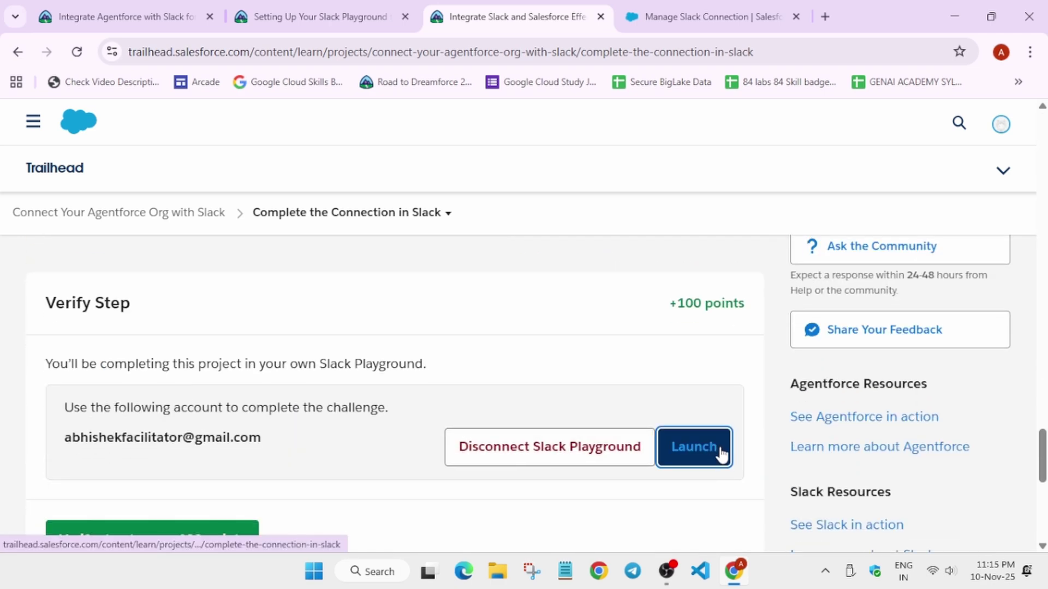
Step: Launch the Slack playground and go to Tools & settings > Manage Salesforce Organizations
{"action": "left_click", "coordinate": [721, 455]}
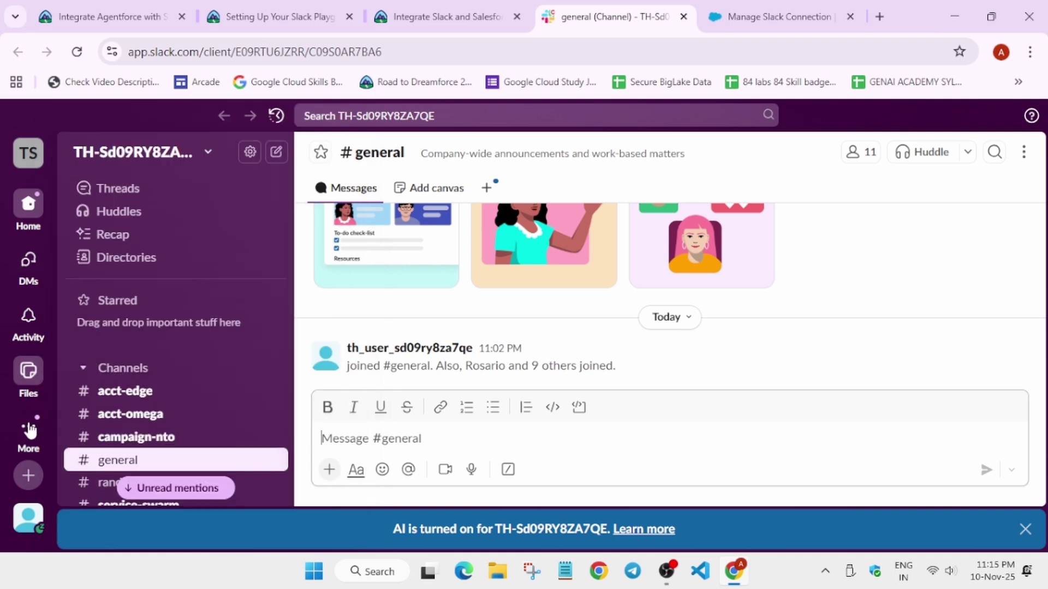
{"action": "mouse_move", "coordinate": [28, 431]}
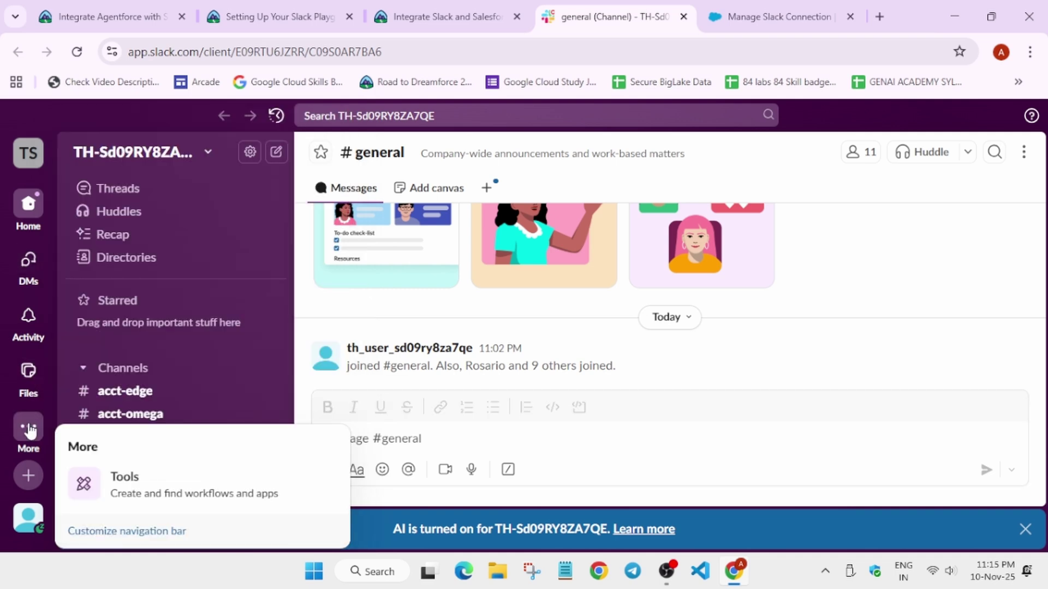
{"action": "left_click", "coordinate": [209, 155]}
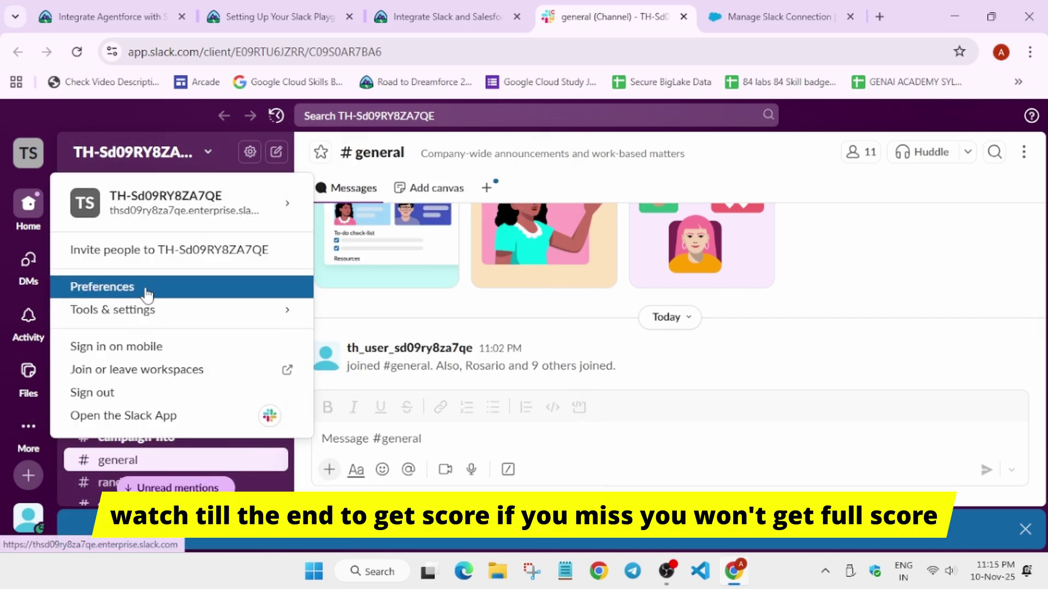
{"action": "mouse_move", "coordinate": [113, 309]}
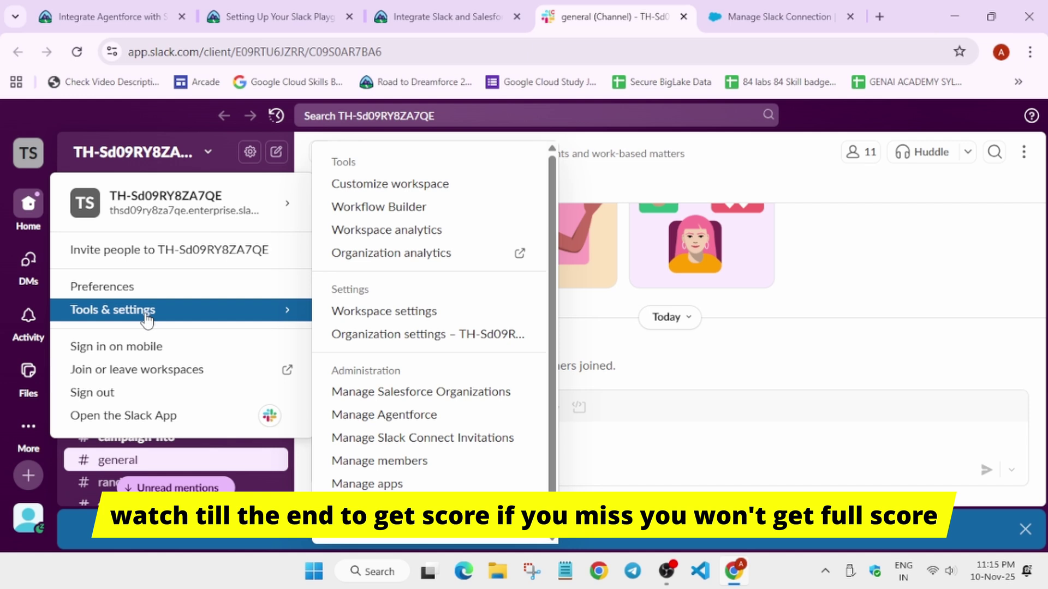
{"action": "left_click", "coordinate": [451, 393]}
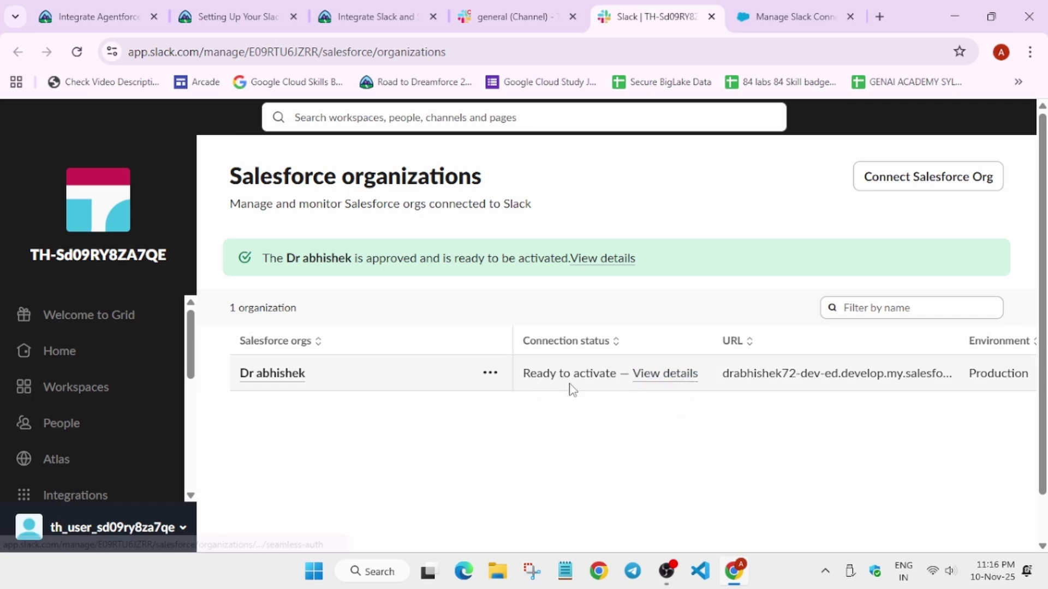
Step: Activate the Dr abhishek org from its details page and confirm the activation
{"action": "left_click", "coordinate": [664, 377]}
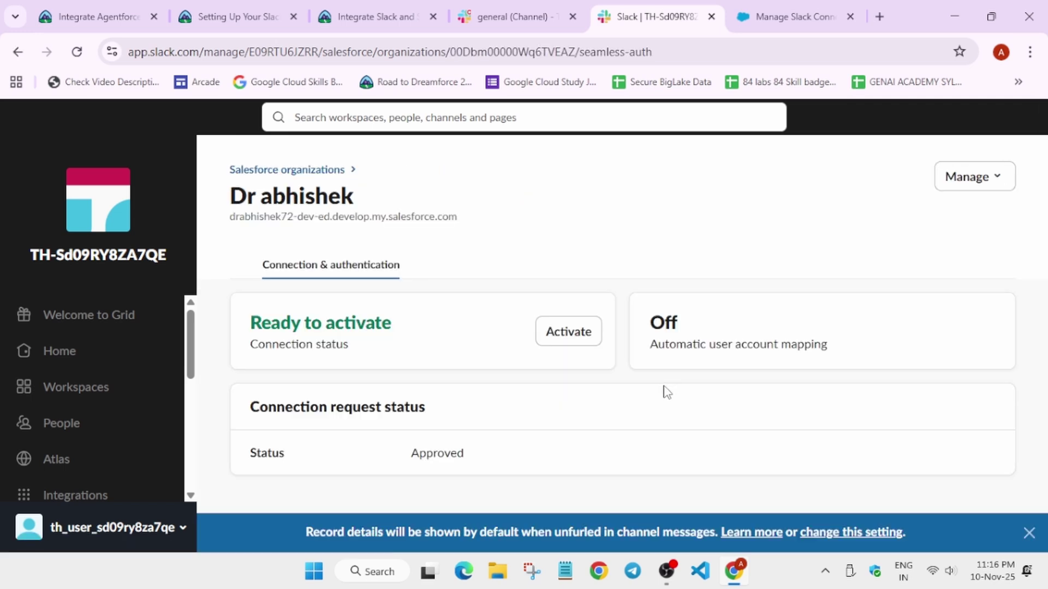
{"action": "left_click", "coordinate": [587, 327]}
{"action": "left_click", "coordinate": [704, 419]}
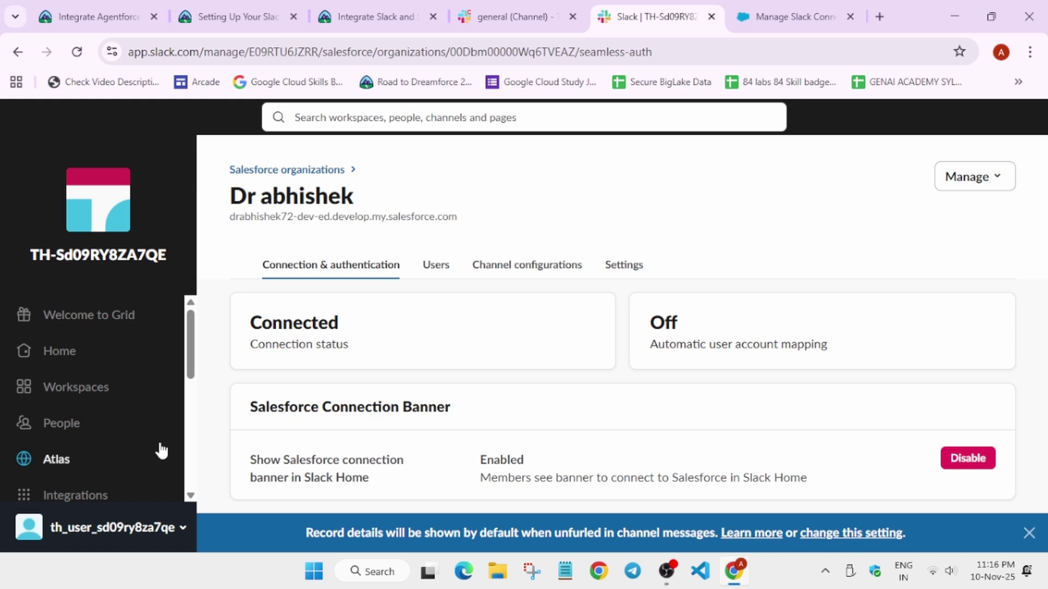
Step: On the org's Users tab, skip the CSV upload and add users individually
{"action": "left_click", "coordinate": [436, 266]}
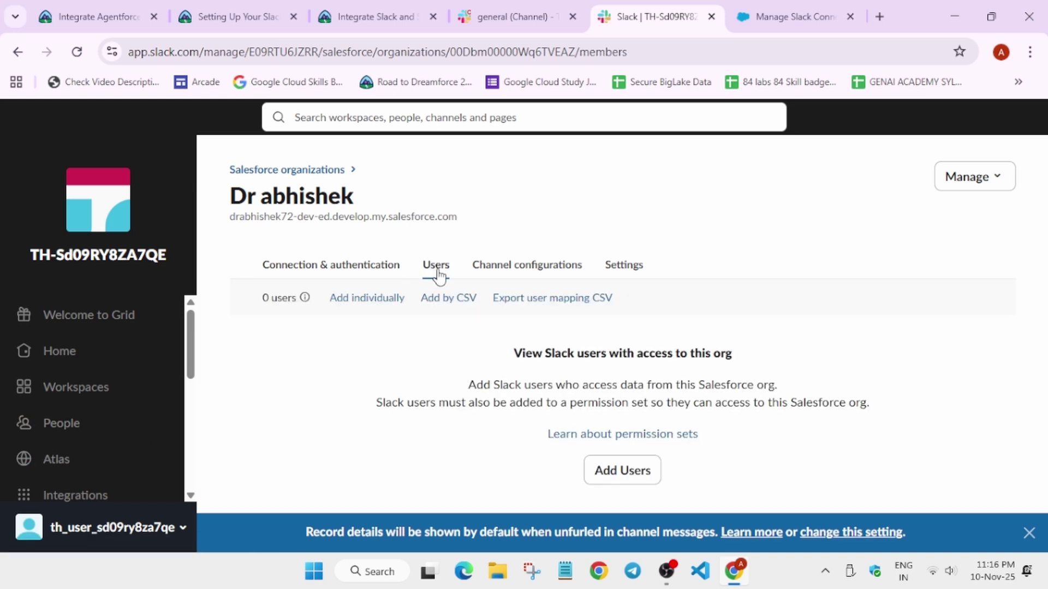
{"action": "left_click", "coordinate": [625, 474]}
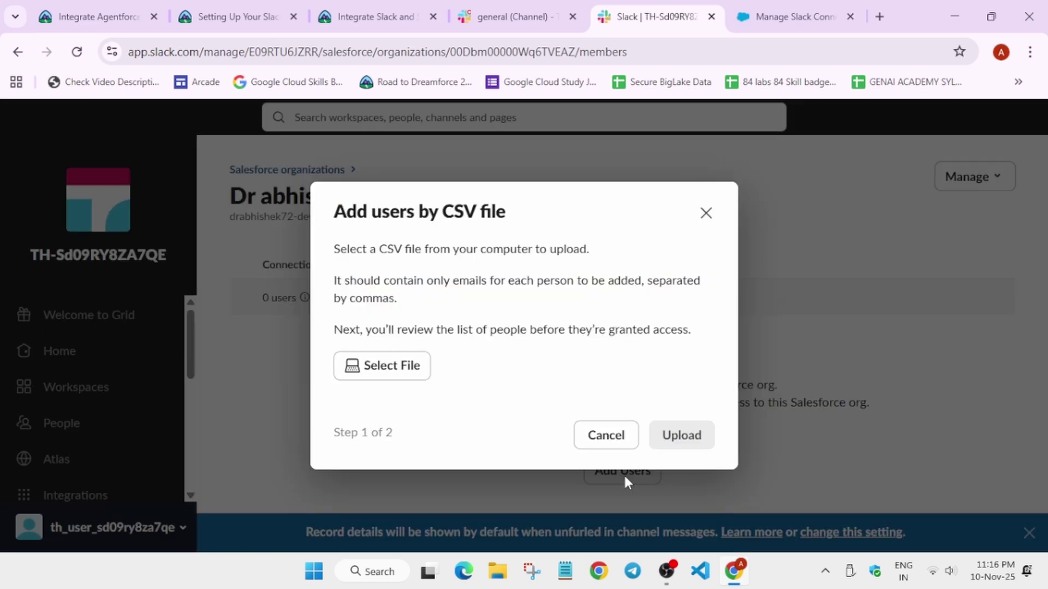
{"action": "left_click", "coordinate": [705, 214]}
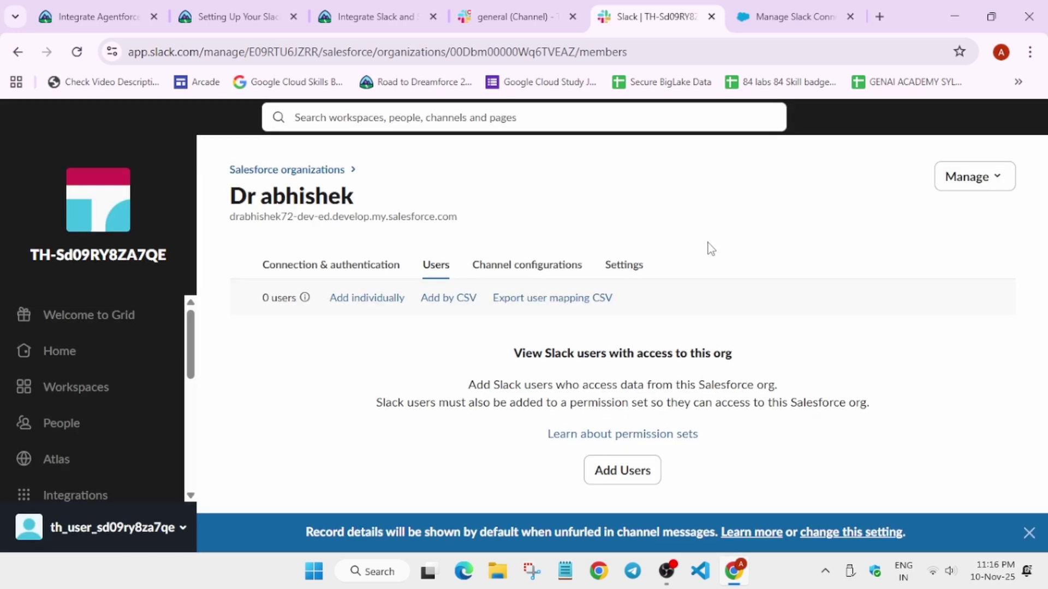
{"action": "left_click", "coordinate": [381, 300]}
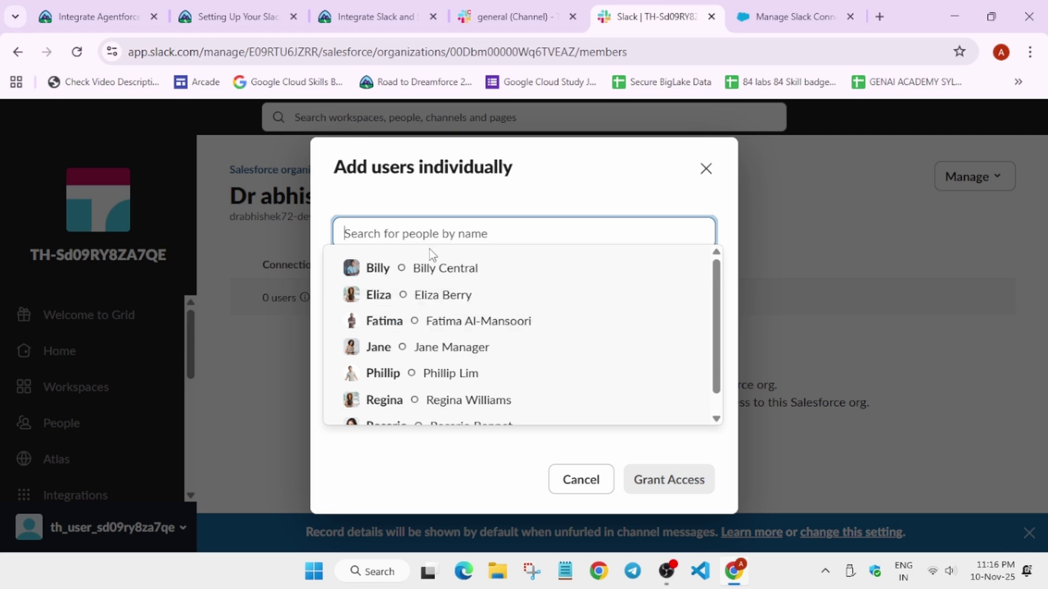
Step: Search for and select your own user, then grant access to 1 person
{"action": "left_click", "coordinate": [440, 236]}
{"action": "left_click", "coordinate": [430, 230]}
{"action": "type", "text": "abhi"}
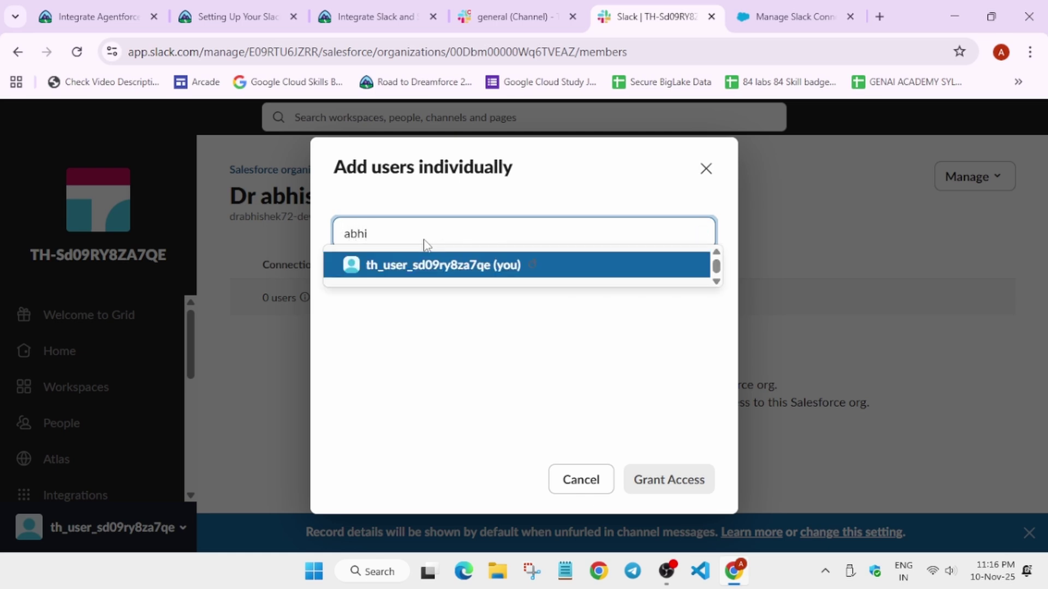
{"action": "left_click", "coordinate": [440, 267]}
{"action": "left_click", "coordinate": [662, 486]}
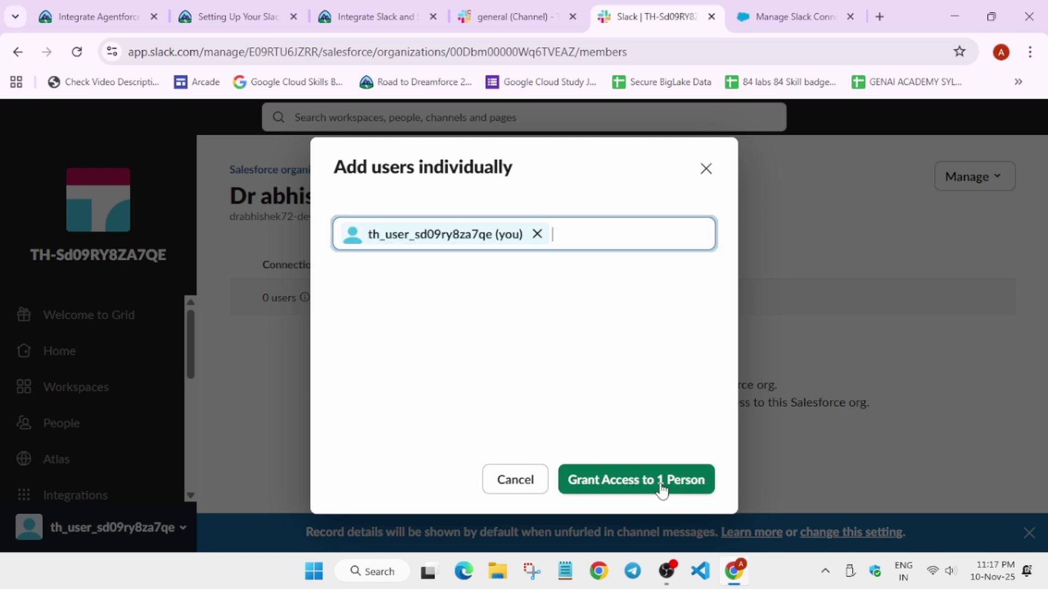
{"action": "left_click", "coordinate": [646, 486]}
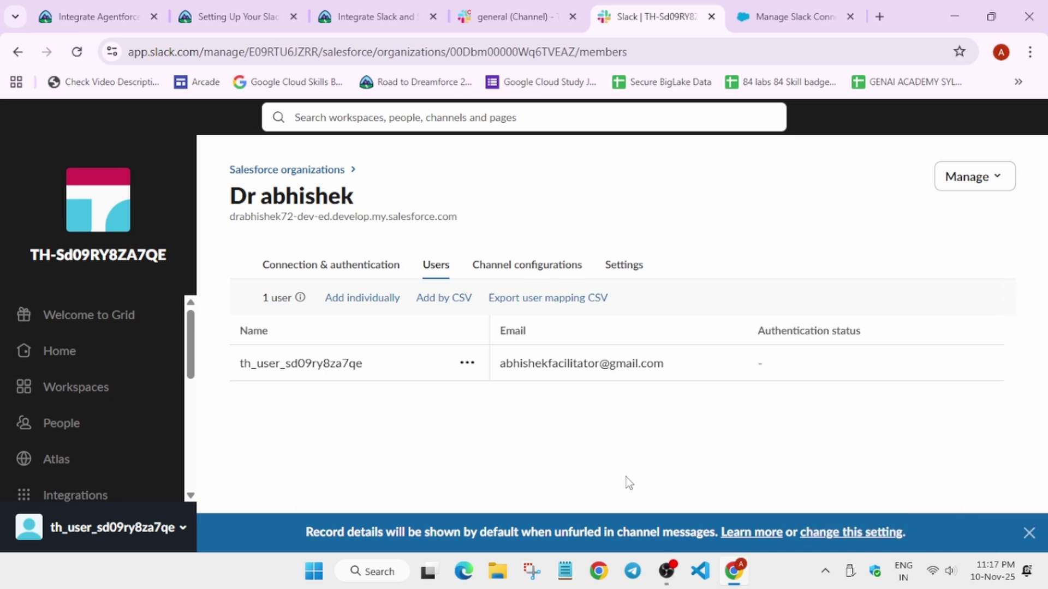
Step: Review Trailhead's 'Sign Your Slack User into Salesforce' instructions, then return to Slack's general channel
{"action": "left_click", "coordinate": [436, 7]}
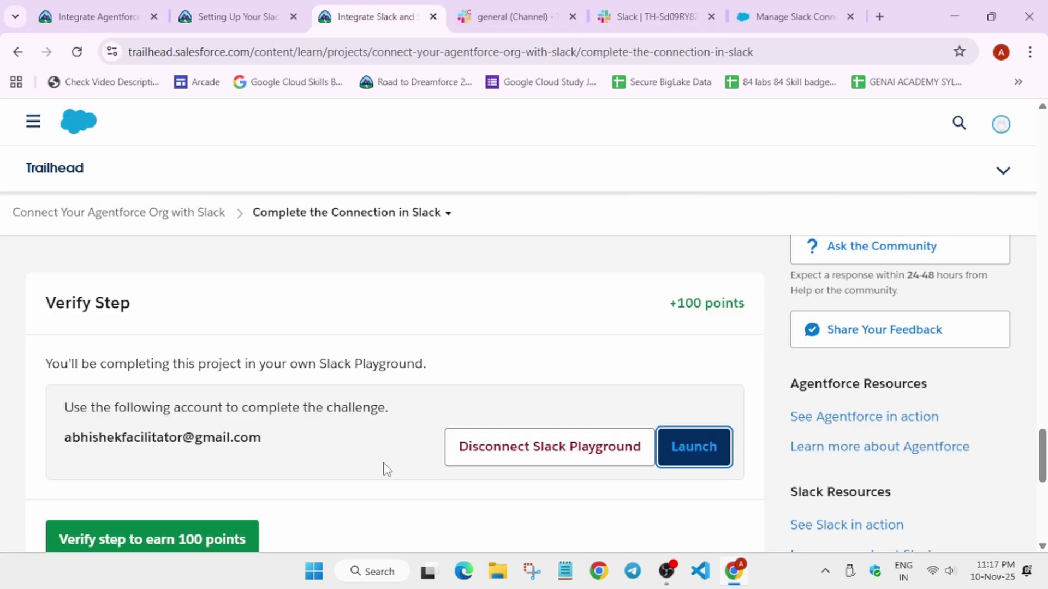
{"action": "left_click", "coordinate": [244, 533]}
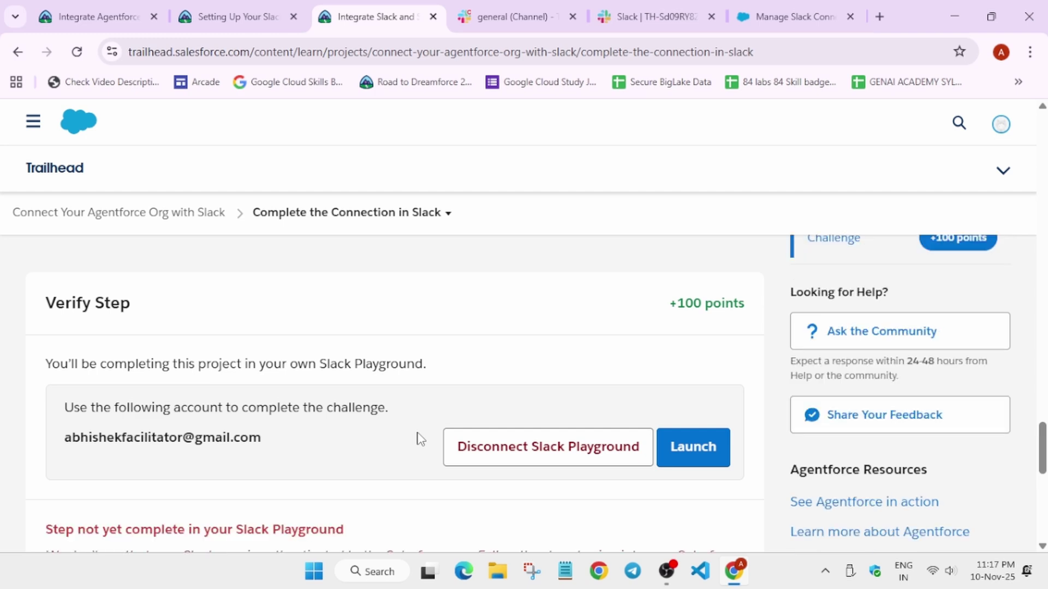
{"action": "scroll", "coordinate": [353, 382], "scroll_direction": "down", "scroll_amount": 1}
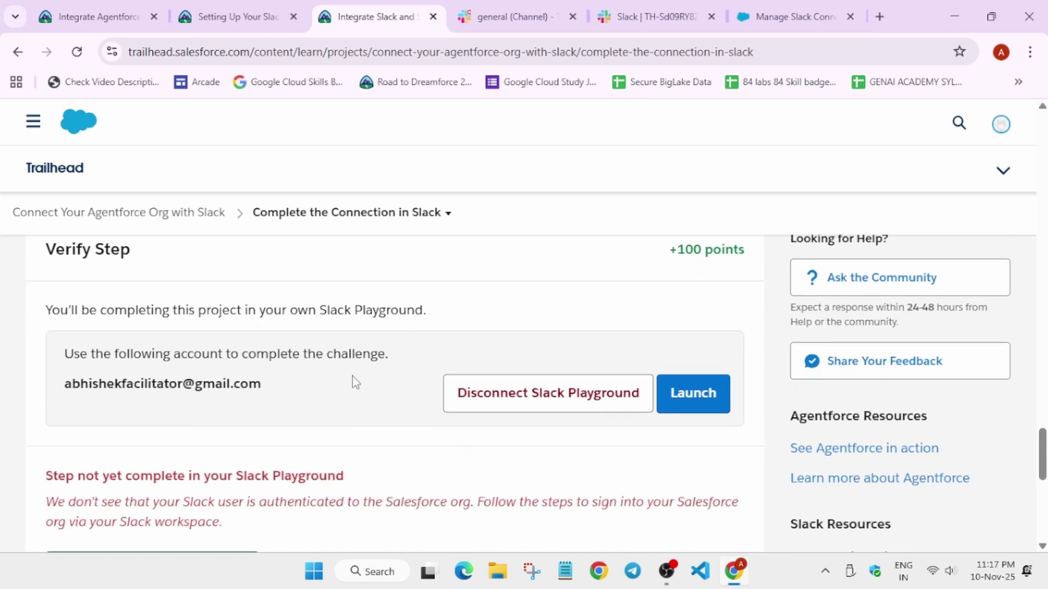
{"action": "scroll", "coordinate": [352, 382], "scroll_direction": "down", "scroll_amount": 1}
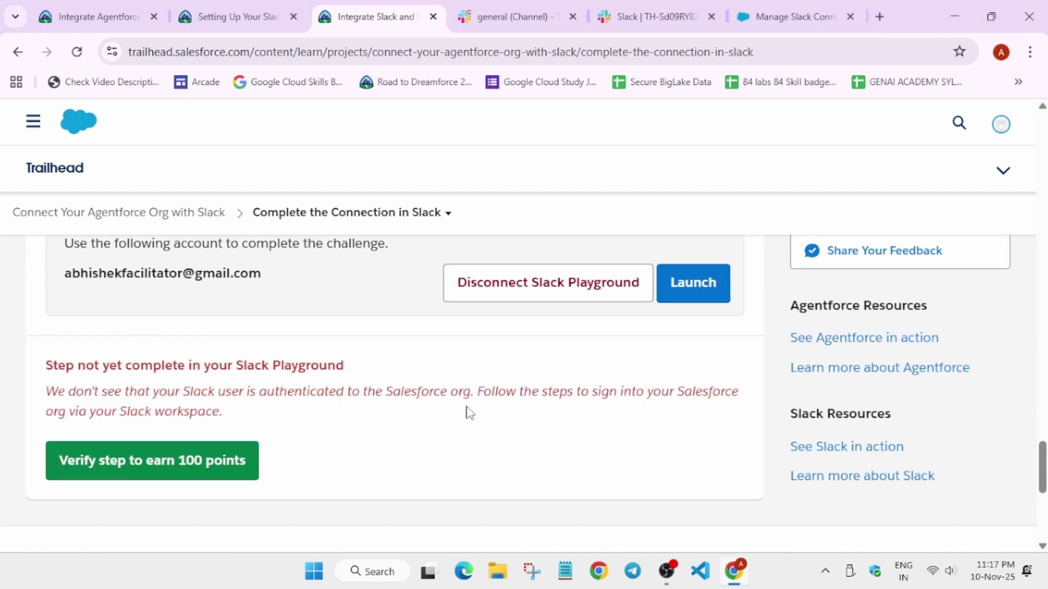
{"action": "scroll", "coordinate": [377, 431], "scroll_direction": "up", "scroll_amount": 2}
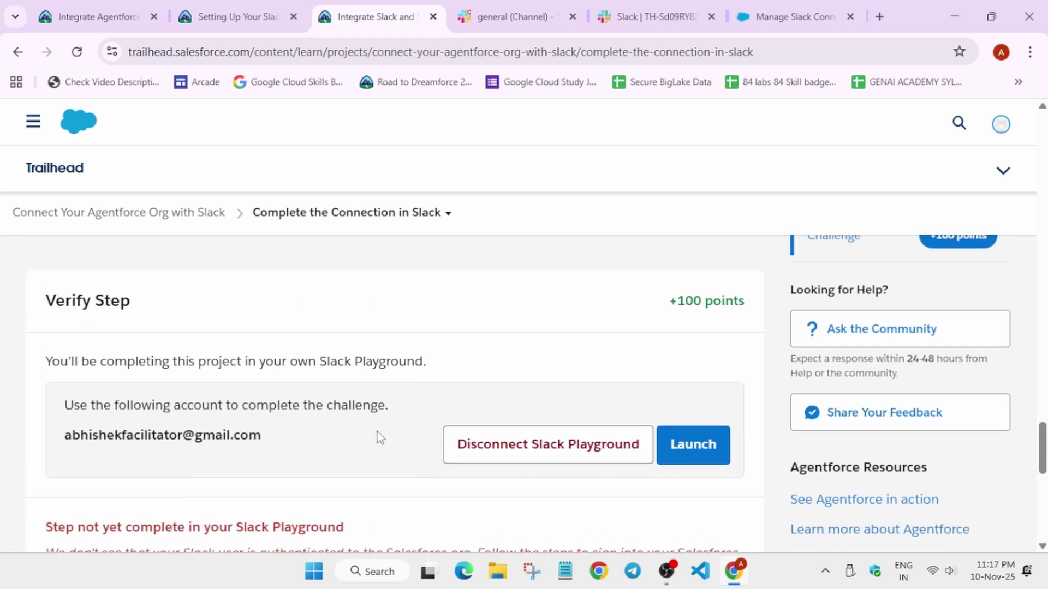
{"action": "scroll", "coordinate": [335, 437], "scroll_direction": "up", "scroll_amount": 3}
{"action": "scroll", "coordinate": [335, 436], "scroll_direction": "up", "scroll_amount": 3}
{"action": "scroll", "coordinate": [335, 437], "scroll_direction": "up", "scroll_amount": 3}
{"action": "scroll", "coordinate": [341, 445], "scroll_direction": "up", "scroll_amount": 3}
{"action": "scroll", "coordinate": [339, 443], "scroll_direction": "down", "scroll_amount": 1}
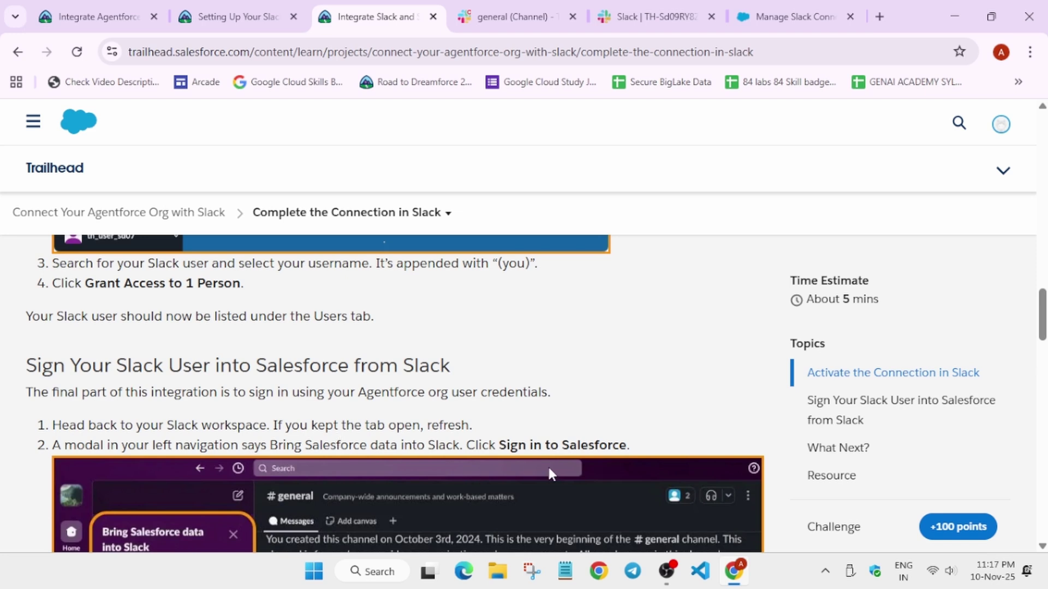
{"action": "left_click", "coordinate": [564, 4]}
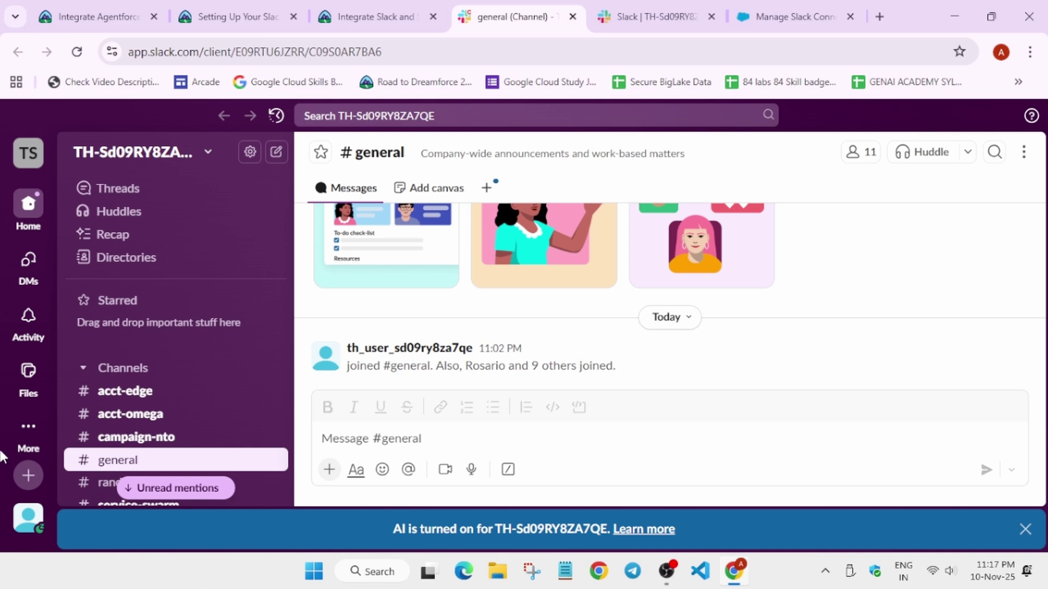
Step: Reload Slack and start 'Sign in to Salesforce' from the Bring Salesforce data panel
{"action": "left_click", "coordinate": [82, 57]}
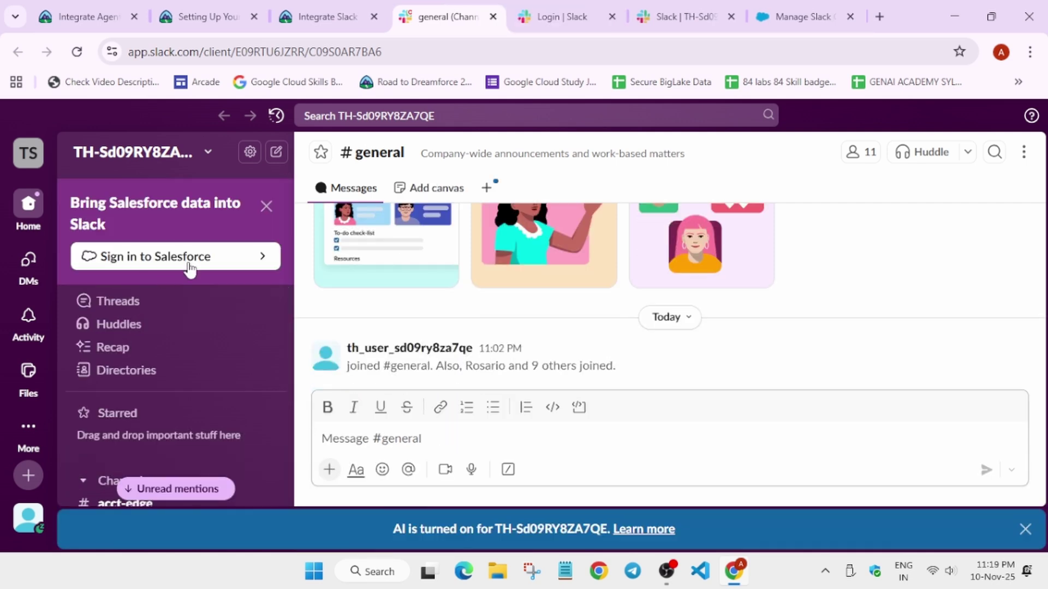
{"action": "left_click", "coordinate": [194, 257]}
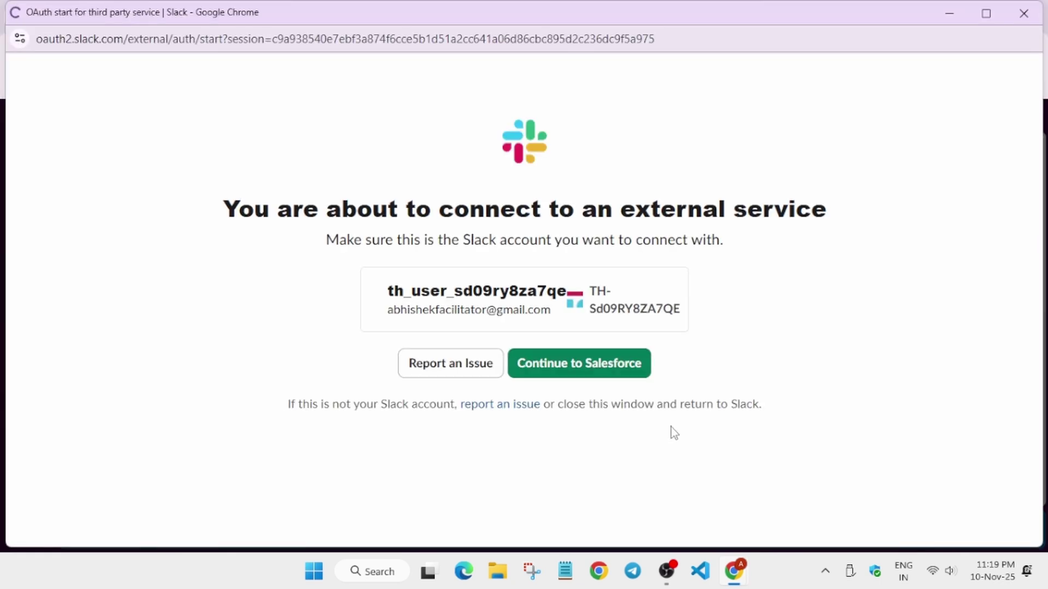
Step: Log in to the Dr abhishek Salesforce org and decline Chrome's password-save prompt
{"action": "left_click", "coordinate": [589, 360]}
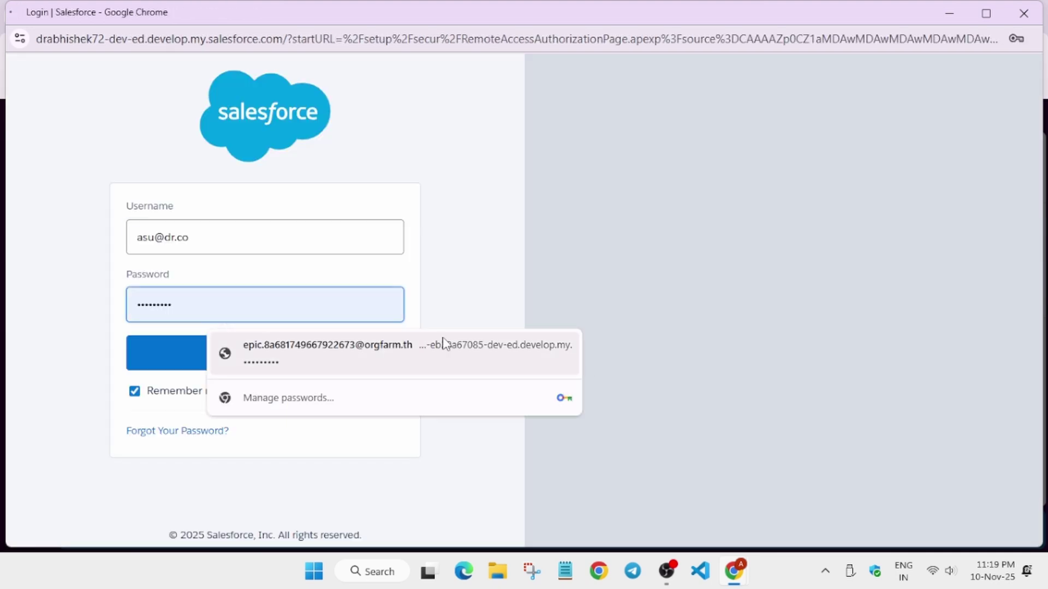
{"action": "type", "text": "abc"}
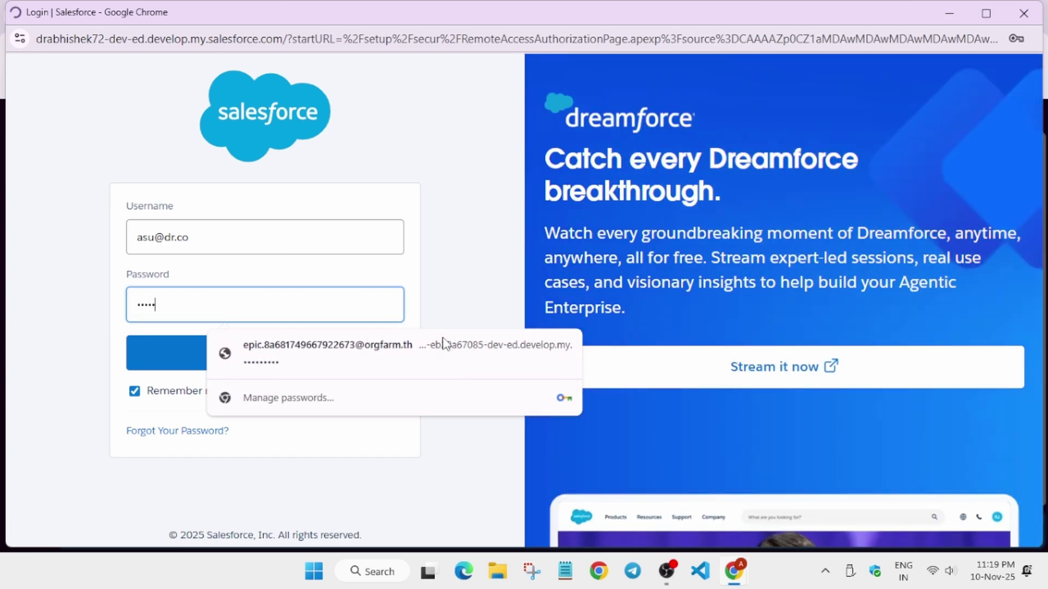
{"action": "type", "text": "•••••"}
{"action": "left_click", "coordinate": [178, 360]}
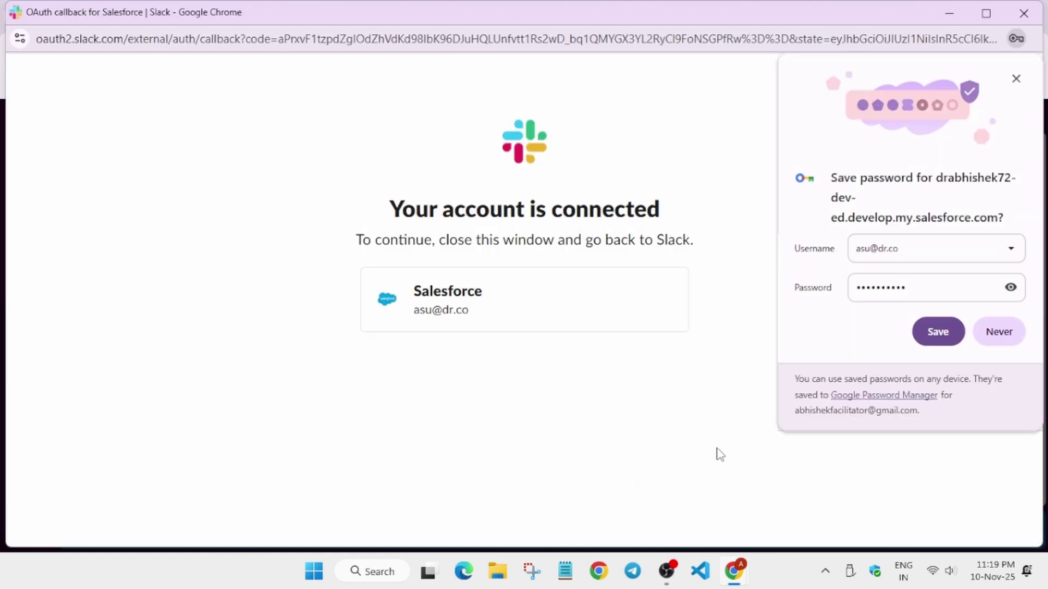
{"action": "left_click", "coordinate": [1006, 337]}
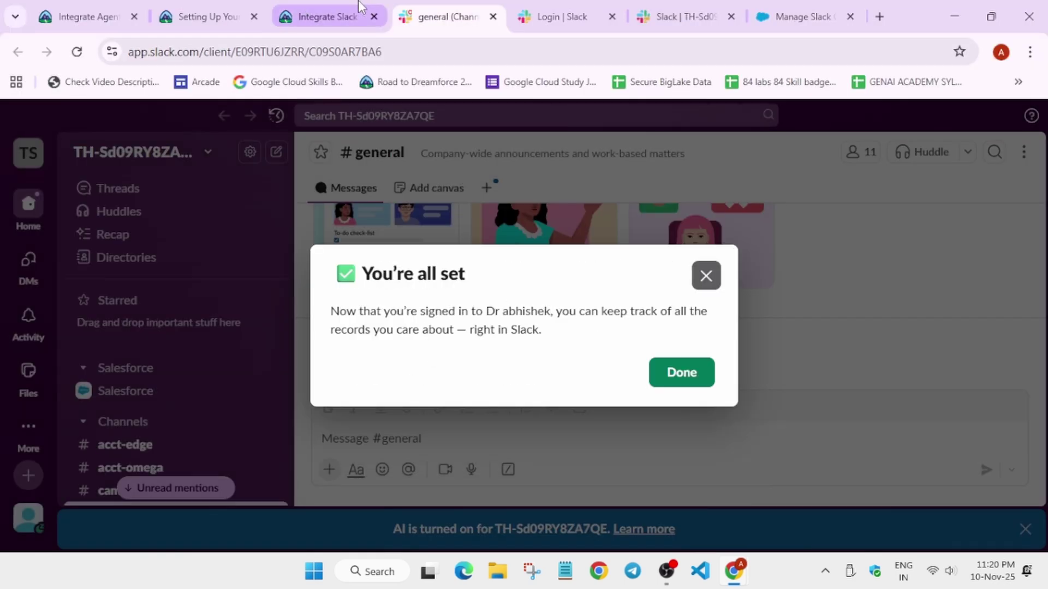
Step: Back in Trailhead, verify the Slack sign-in step for 100 points
{"action": "left_click", "coordinate": [324, 16]}
{"action": "scroll", "coordinate": [137, 455], "scroll_direction": "down", "scroll_amount": 1}
{"action": "left_click", "coordinate": [143, 471]}
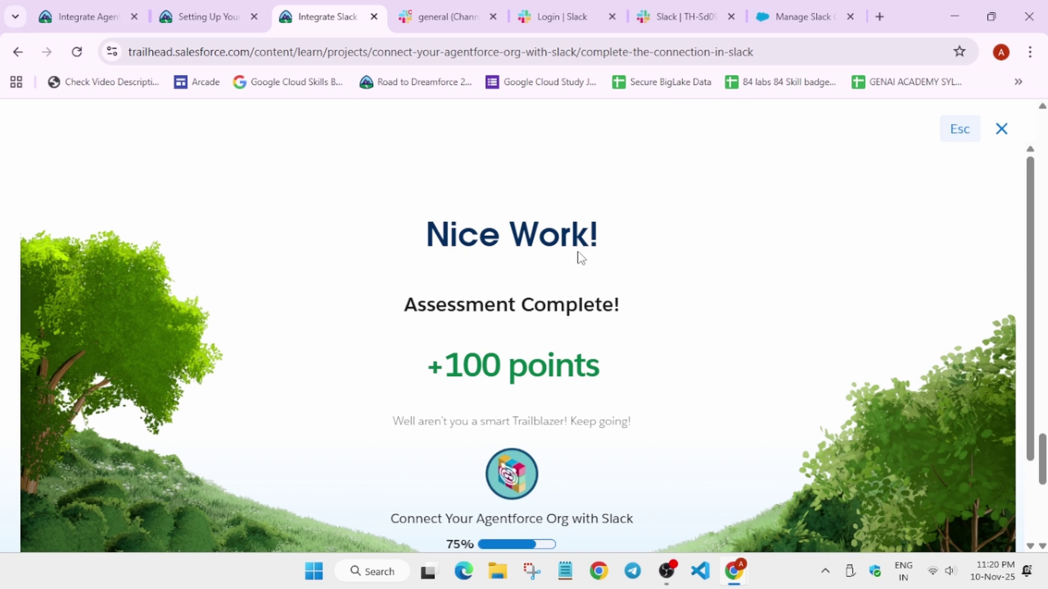
Step: Dismiss the Nice Work overlay, then open and verify Prepare Your Slack Playground
{"action": "left_click", "coordinate": [1001, 129]}
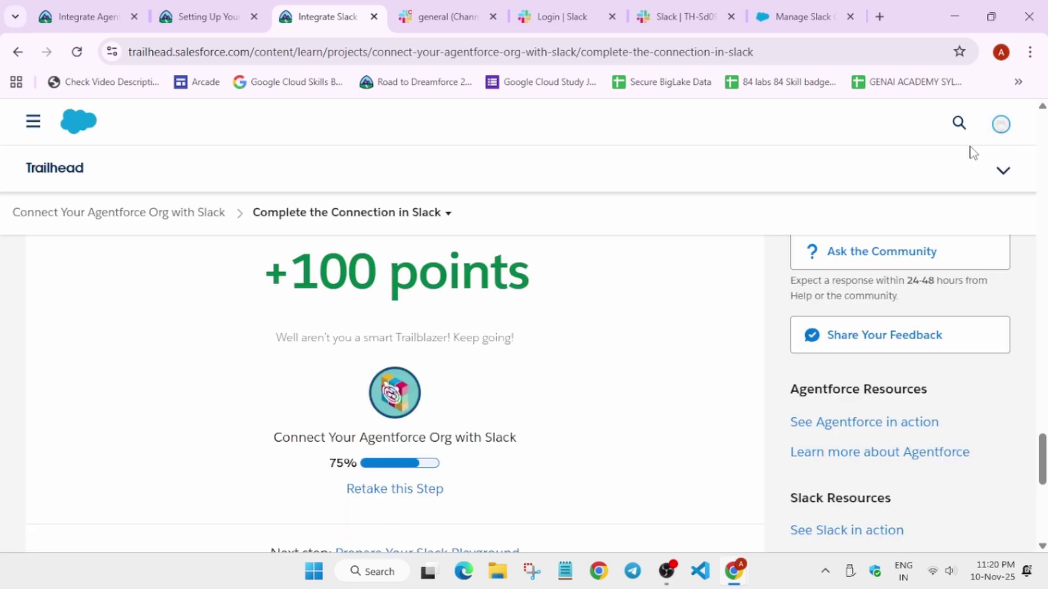
{"action": "left_click", "coordinate": [193, 217]}
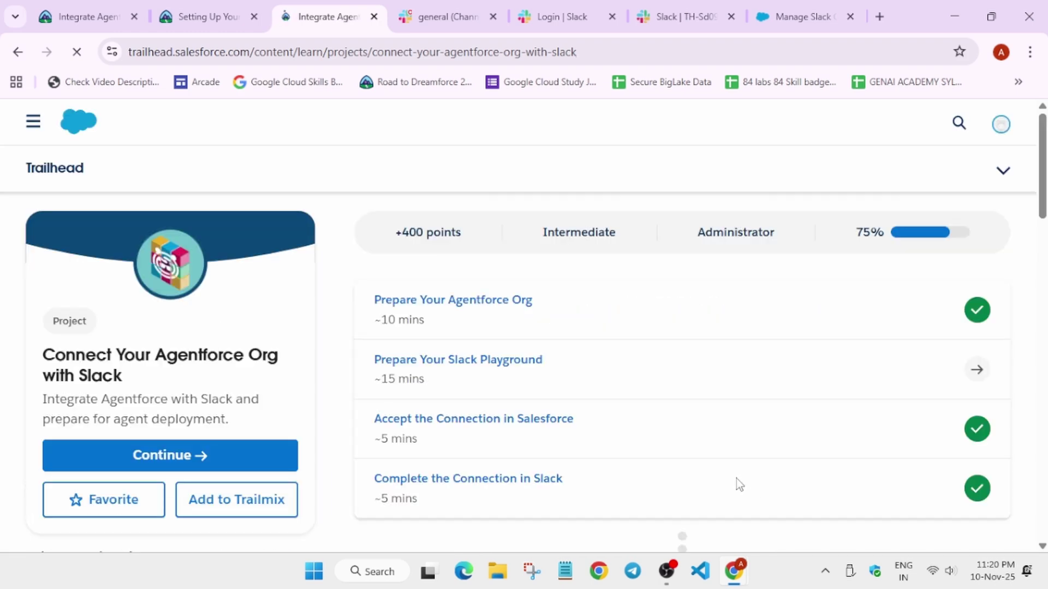
{"action": "left_click", "coordinate": [530, 368]}
{"action": "scroll", "coordinate": [520, 451], "scroll_direction": "down", "scroll_amount": 5}
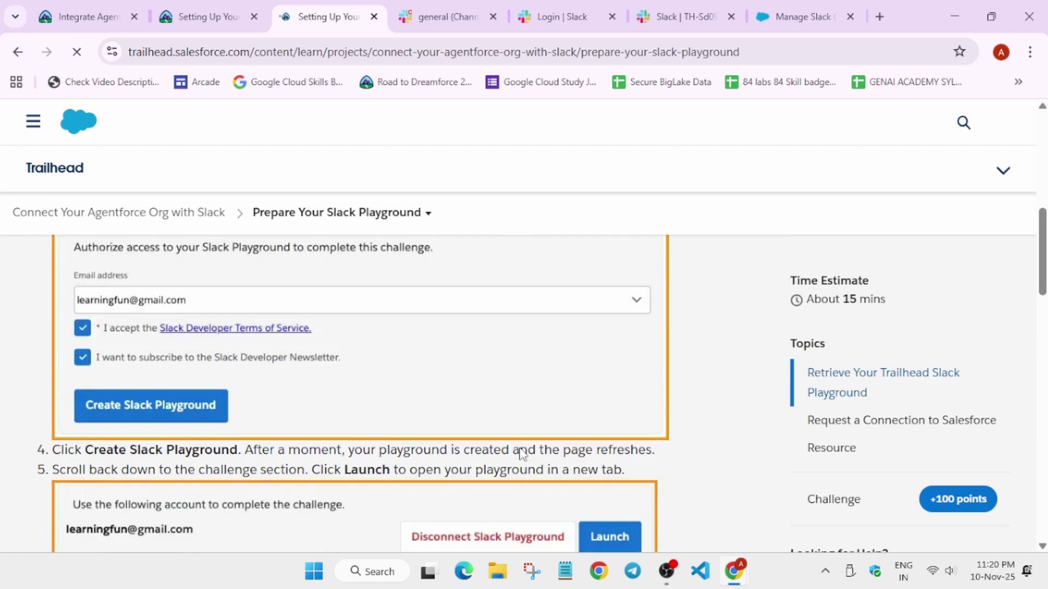
{"action": "scroll", "coordinate": [521, 451], "scroll_direction": "down", "scroll_amount": 3}
{"action": "scroll", "coordinate": [519, 454], "scroll_direction": "down", "scroll_amount": 3}
{"action": "scroll", "coordinate": [516, 459], "scroll_direction": "down", "scroll_amount": 4}
{"action": "scroll", "coordinate": [516, 459], "scroll_direction": "down", "scroll_amount": 3}
{"action": "scroll", "coordinate": [515, 464], "scroll_direction": "down", "scroll_amount": 10}
{"action": "scroll", "coordinate": [516, 465], "scroll_direction": "up", "scroll_amount": 3}
{"action": "left_click", "coordinate": [206, 499]}
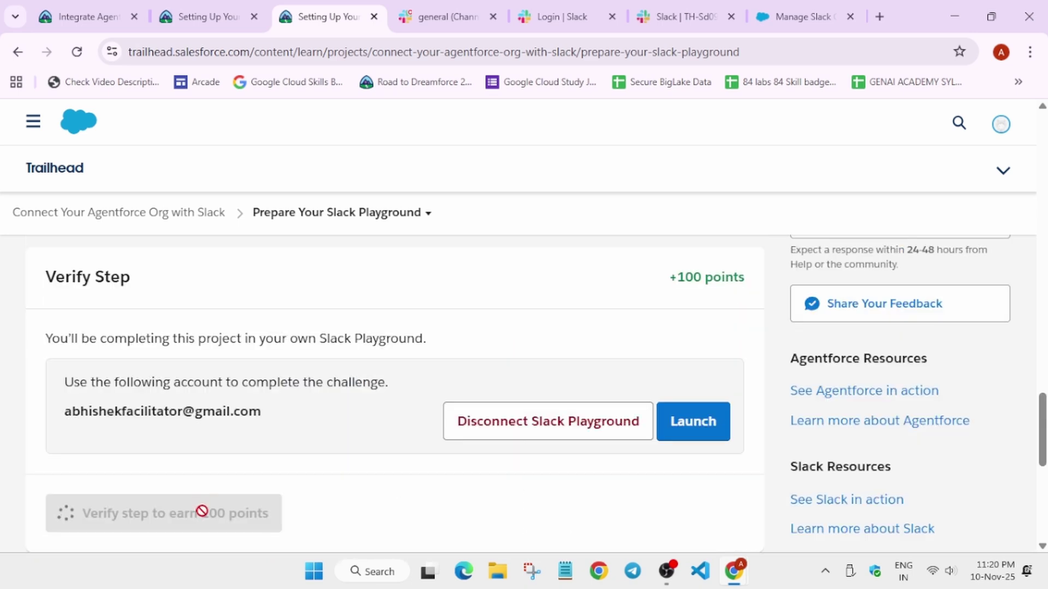
{"action": "scroll", "coordinate": [201, 513], "scroll_direction": "up", "scroll_amount": 3}
{"action": "scroll", "coordinate": [203, 515], "scroll_direction": "up", "scroll_amount": 3}
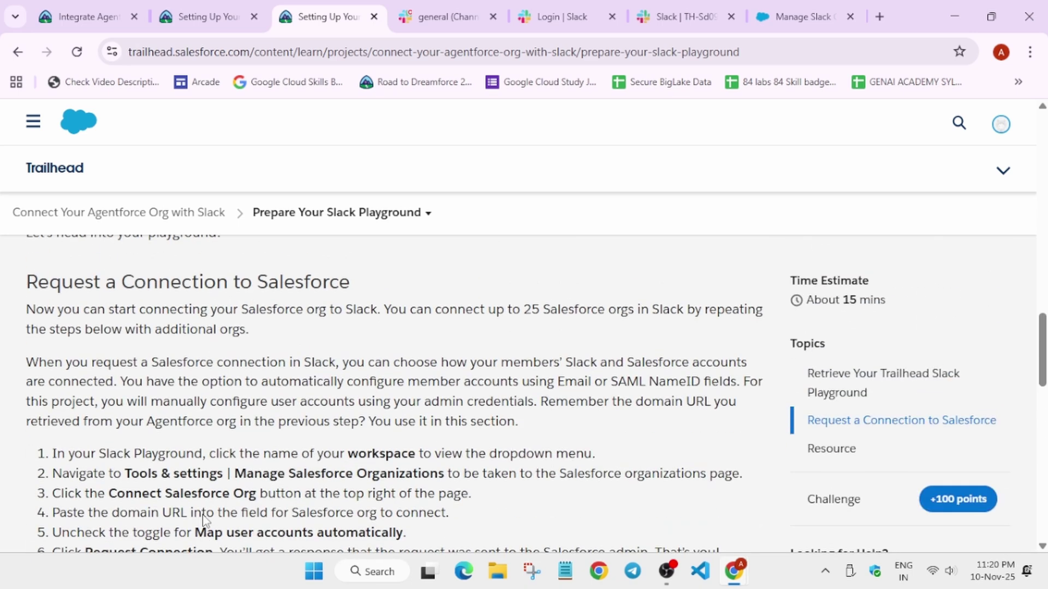
{"action": "scroll", "coordinate": [203, 517], "scroll_direction": "down", "scroll_amount": 2}
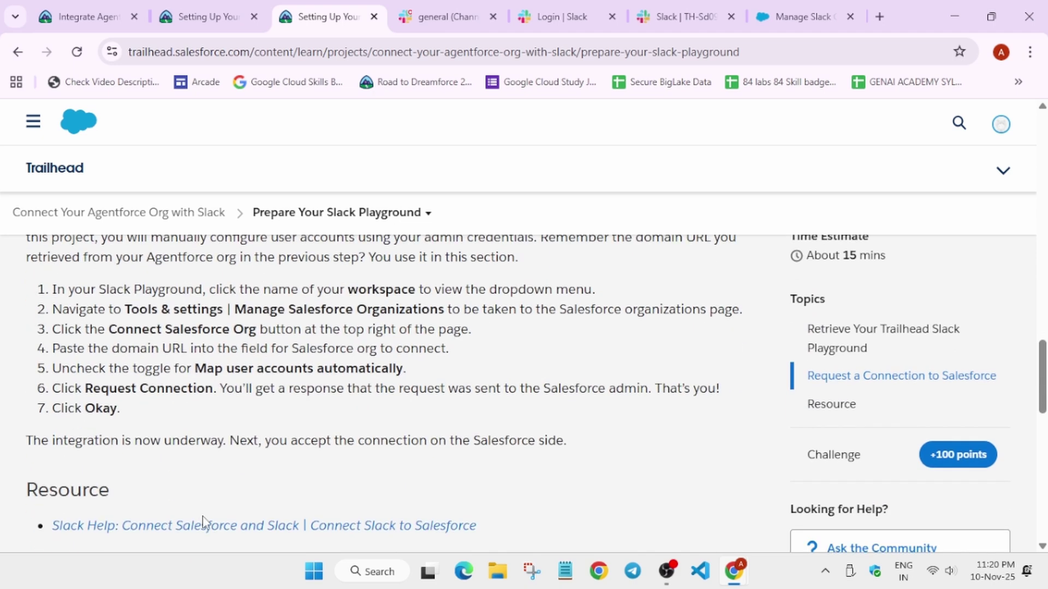
{"action": "scroll", "coordinate": [203, 521], "scroll_direction": "down", "scroll_amount": 3}
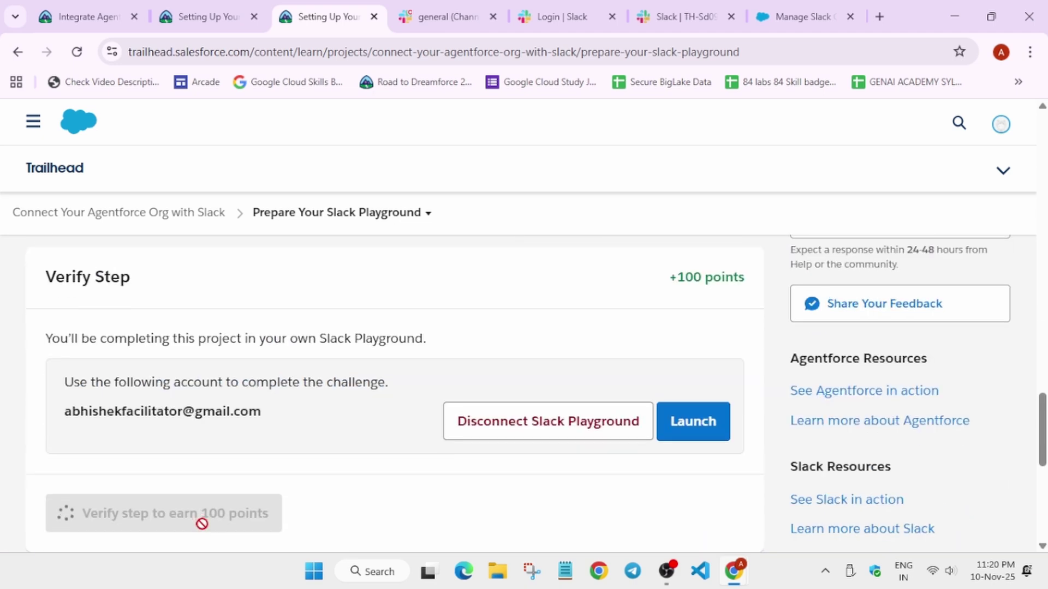